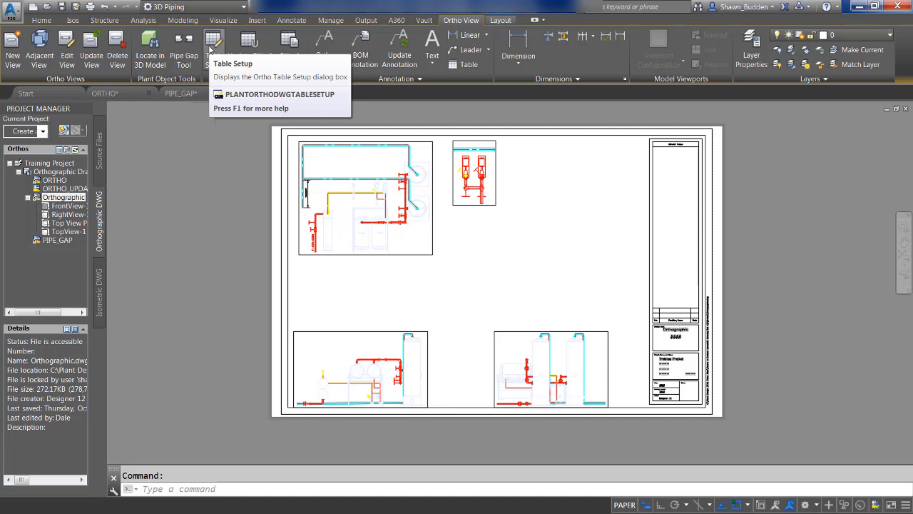
Step: In the ortho table setup, apply the Grouped with independent columns BOM layout template and combine Schedule and Pressure Class into a single column
{"action": "left_click", "coordinate": [210, 47]}
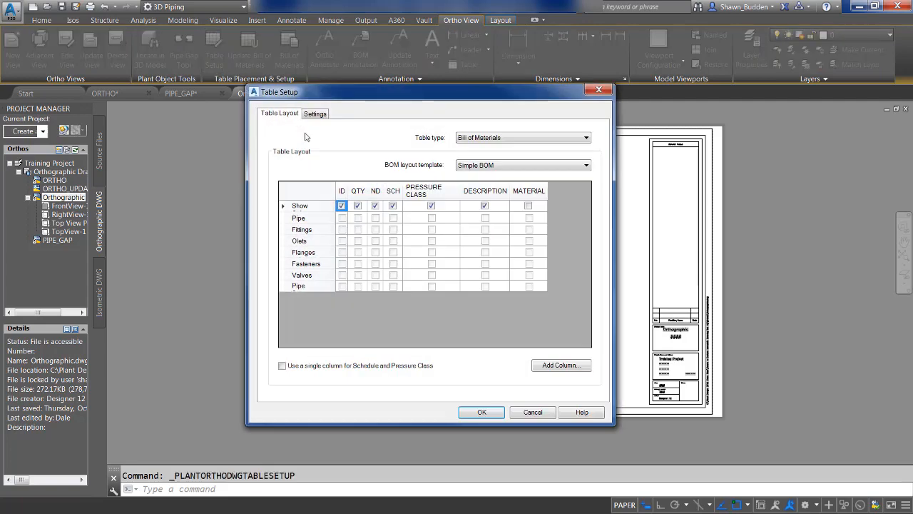
{"action": "left_click", "coordinate": [507, 140]}
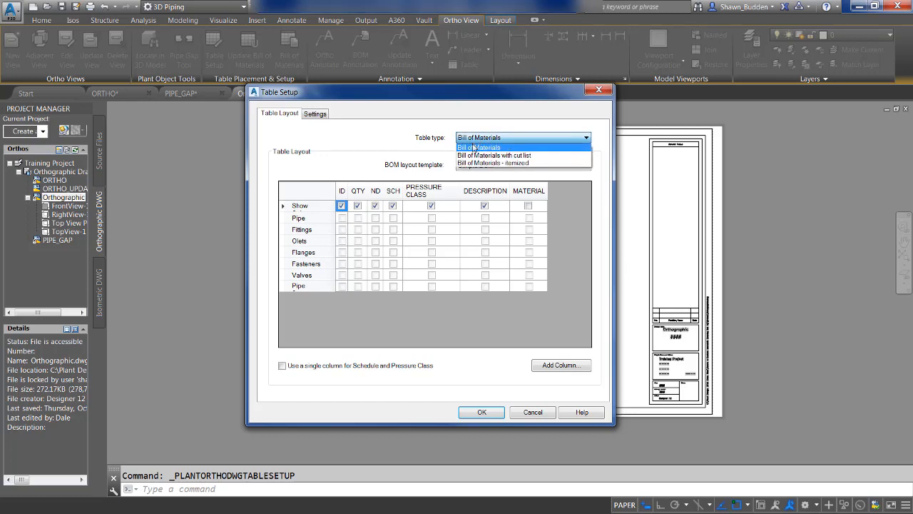
{"action": "left_click", "coordinate": [349, 144]}
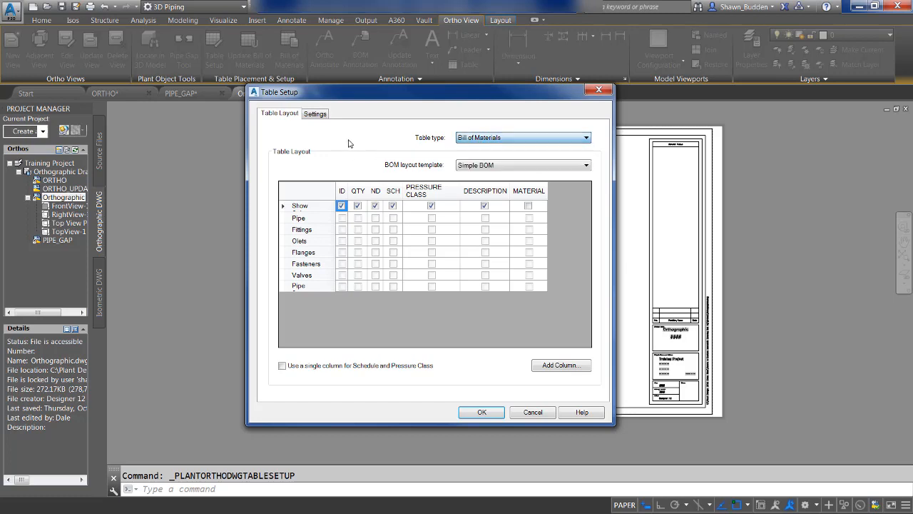
{"action": "left_click", "coordinate": [485, 166]}
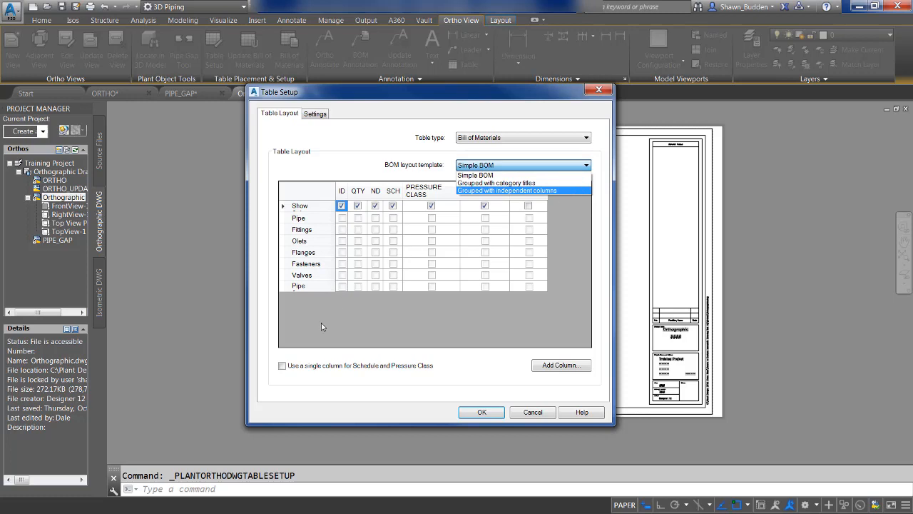
{"action": "left_click", "coordinate": [487, 190]}
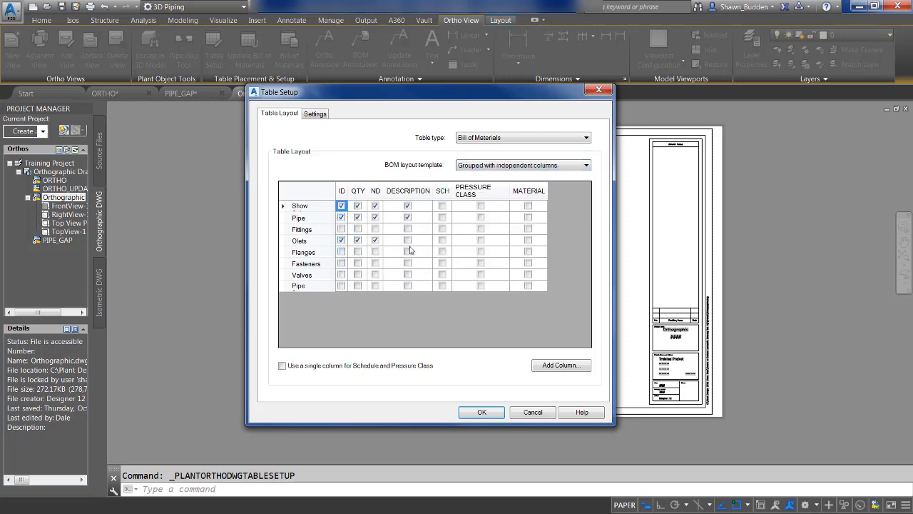
{"action": "left_click", "coordinate": [282, 366]}
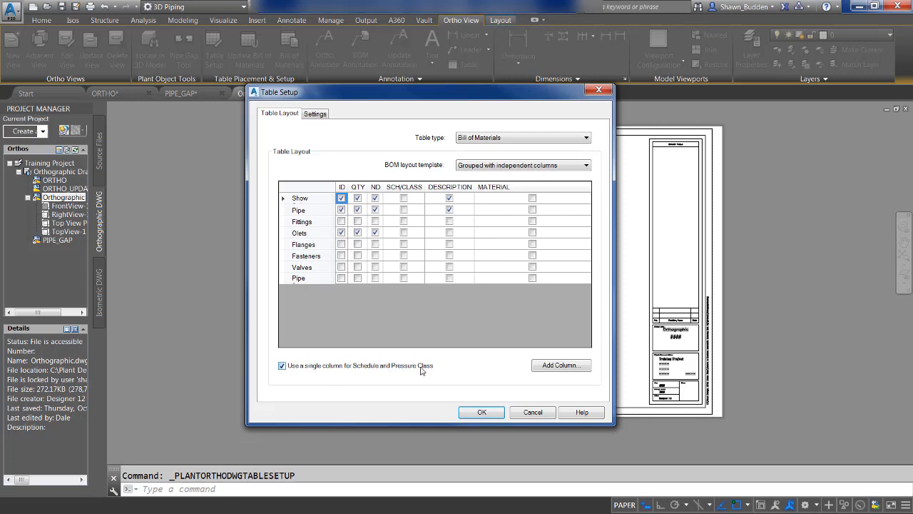
Step: Set the BOM layout template to Simple BOM and move the SCH/CLASS column between ID and QTY
{"action": "left_click", "coordinate": [509, 165]}
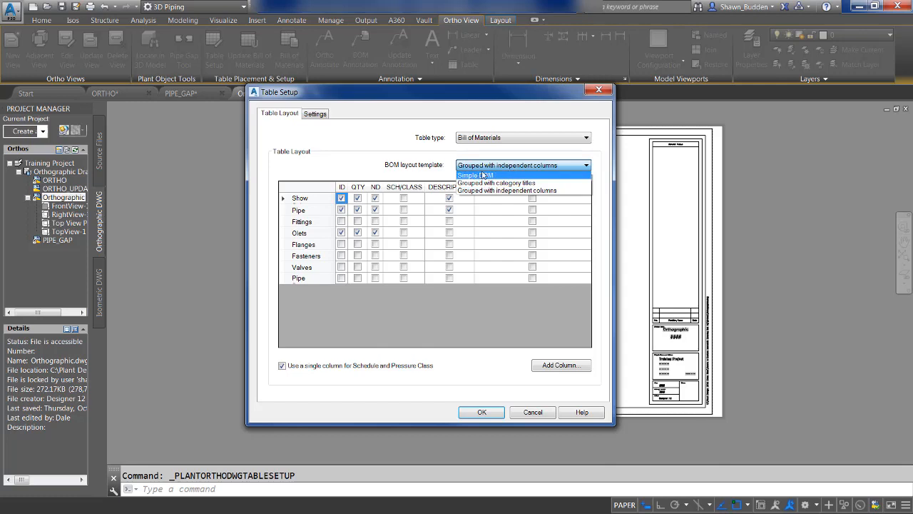
{"action": "left_click", "coordinate": [483, 175]}
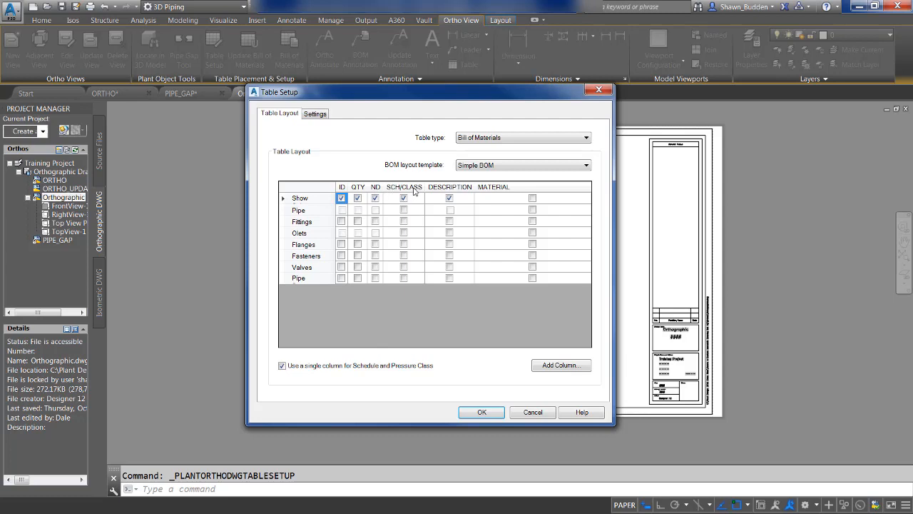
{"action": "left_click_drag", "start_coordinate": [414, 188], "coordinate": [355, 189]}
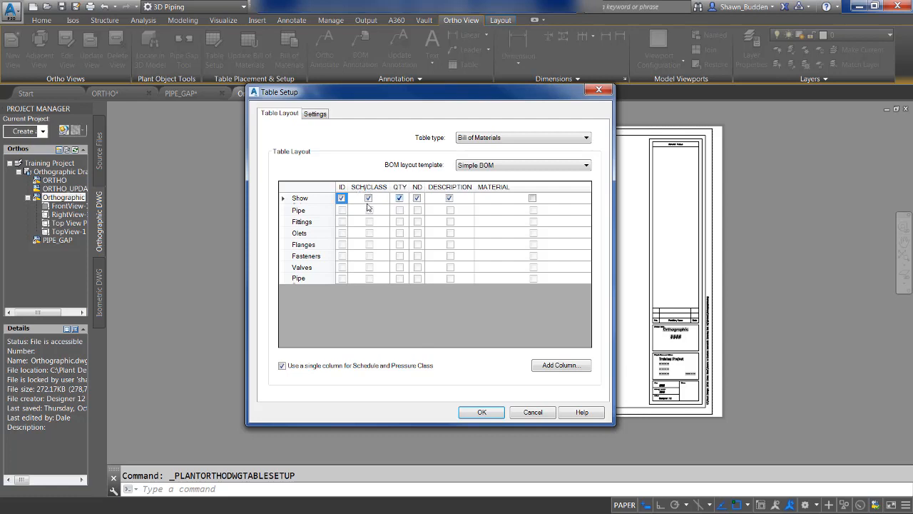
Step: Move the Fittings category row up one place, above the Pipe row, in the table layout
{"action": "left_click", "coordinate": [300, 222]}
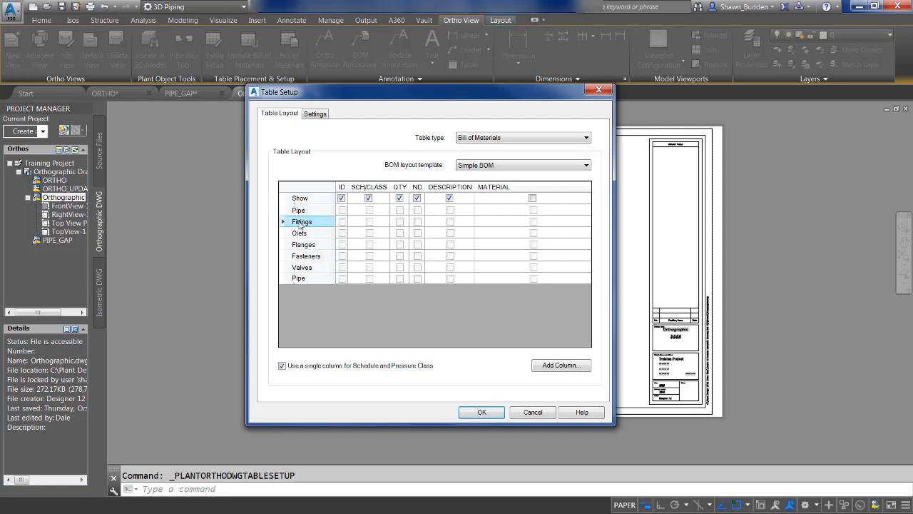
{"action": "right_click", "coordinate": [299, 224]}
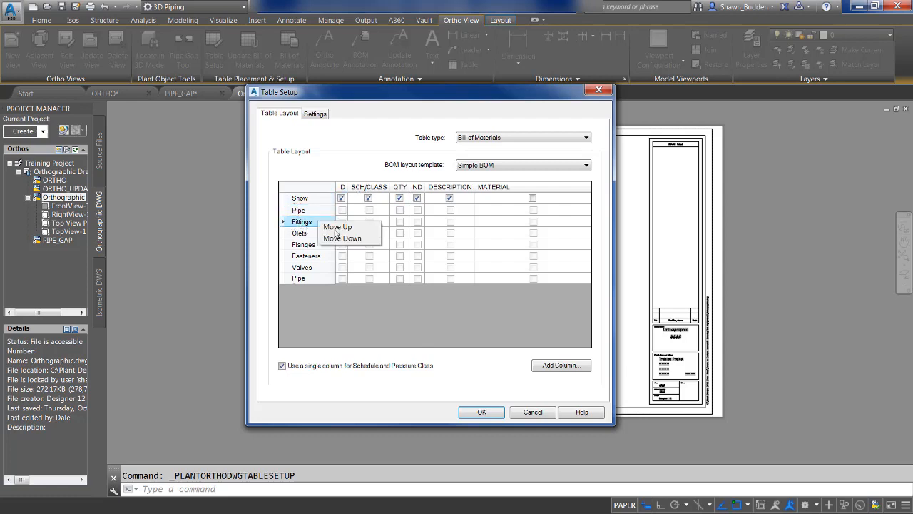
{"action": "left_click", "coordinate": [320, 226]}
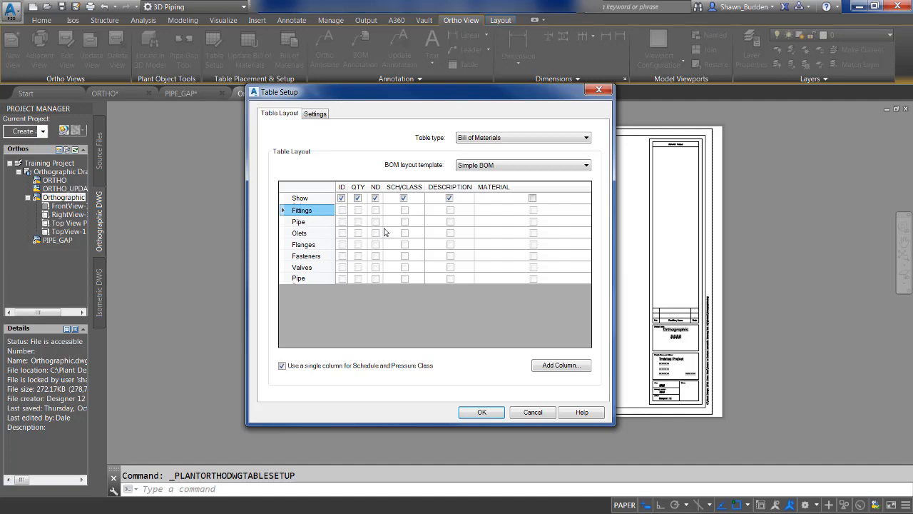
Step: Add a column to the table layout for the Part Family Id property of the Blower class under Equipment
{"action": "left_click", "coordinate": [555, 368]}
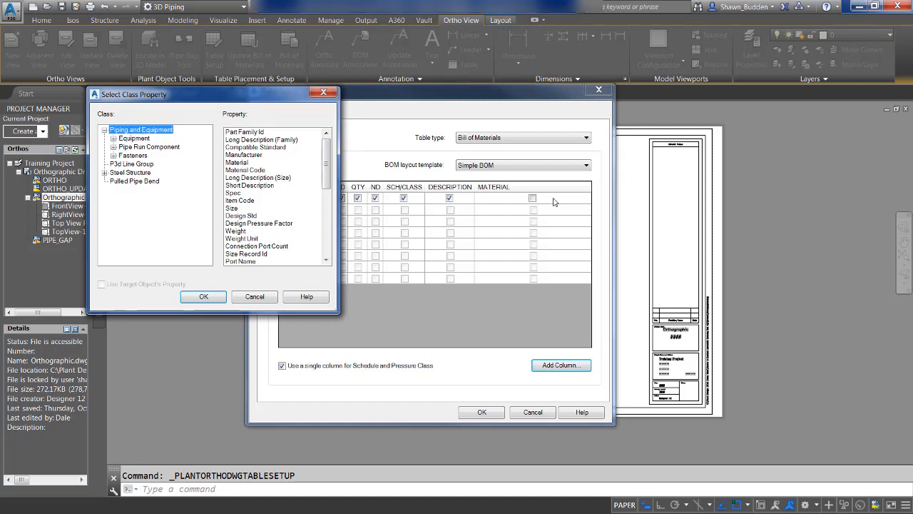
{"action": "left_click", "coordinate": [113, 139]}
{"action": "left_click", "coordinate": [138, 138]}
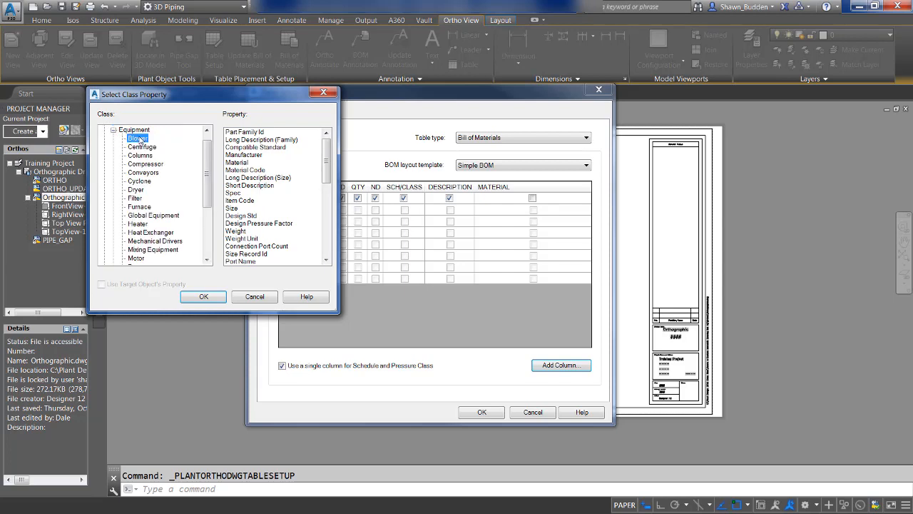
{"action": "left_click", "coordinate": [253, 133]}
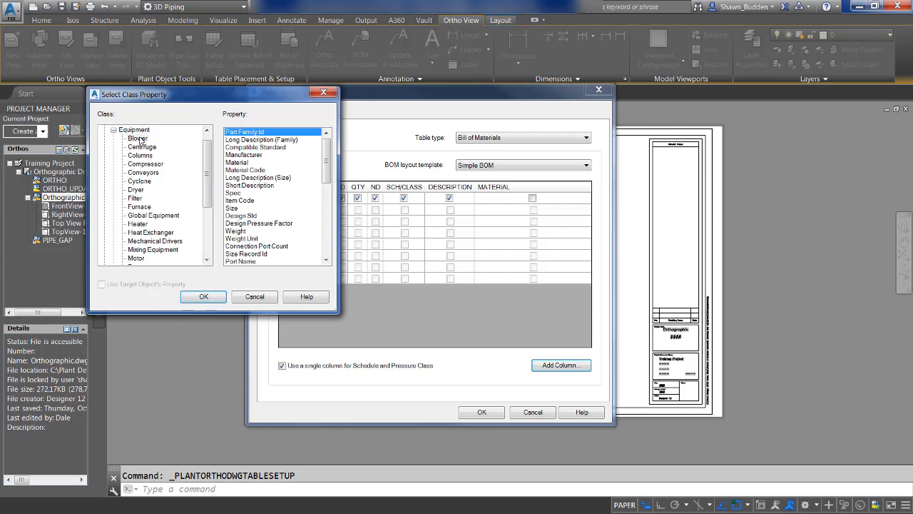
{"action": "left_click", "coordinate": [203, 297]}
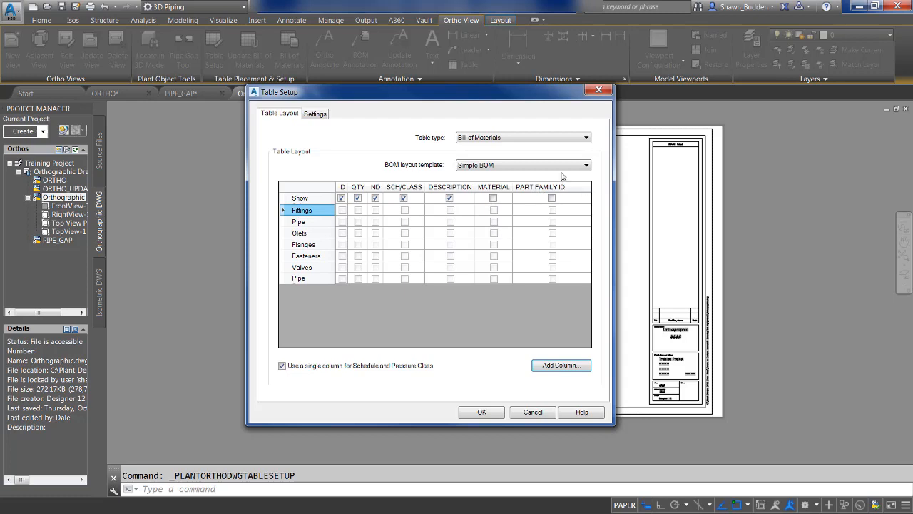
Step: Check the BOM sort order choices in the table settings and toggle the separate line items for cutback elbows on and off
{"action": "left_click", "coordinate": [310, 117]}
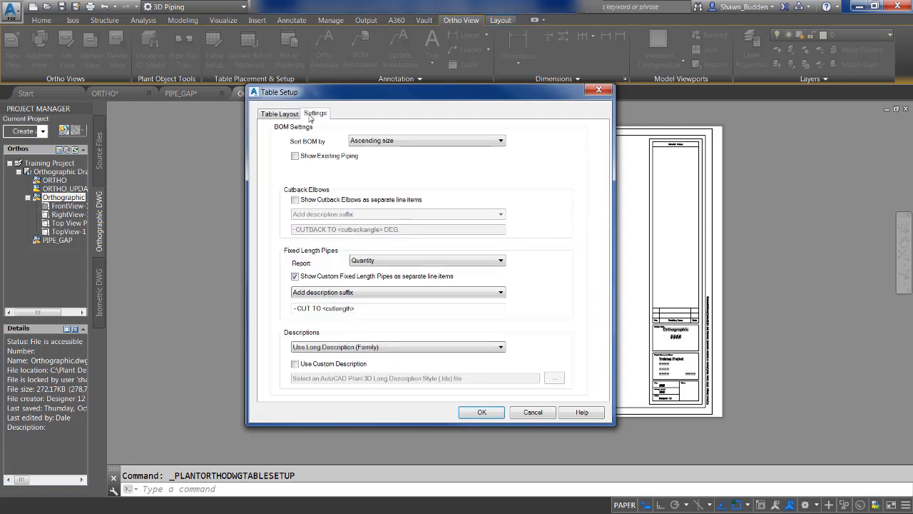
{"action": "left_click", "coordinate": [385, 142]}
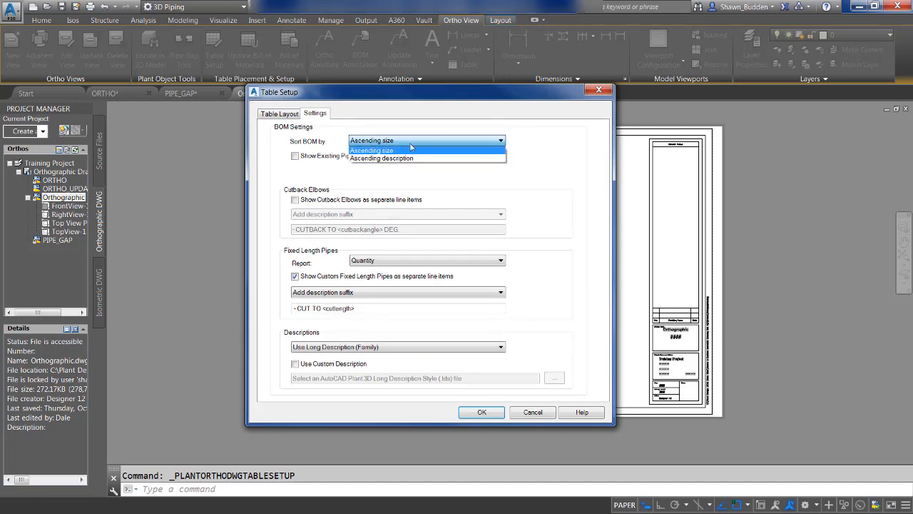
{"action": "left_click", "coordinate": [410, 172]}
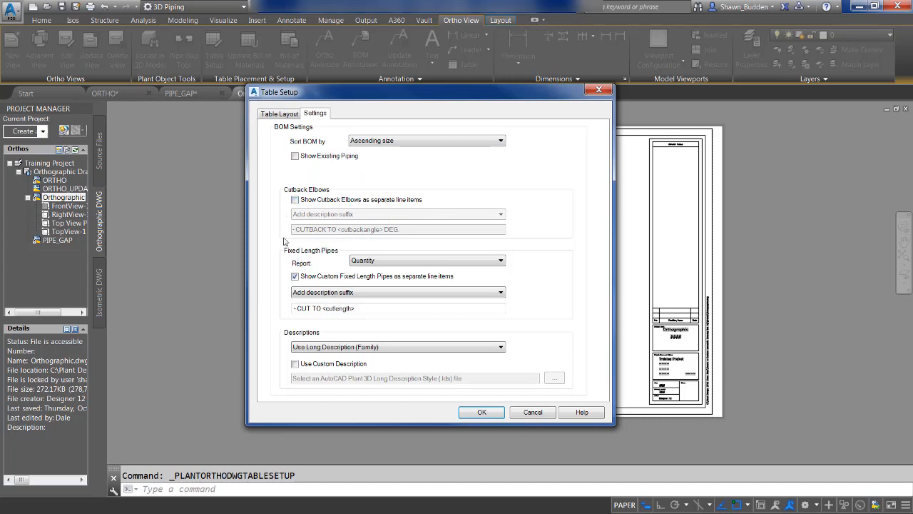
{"action": "left_click", "coordinate": [295, 201]}
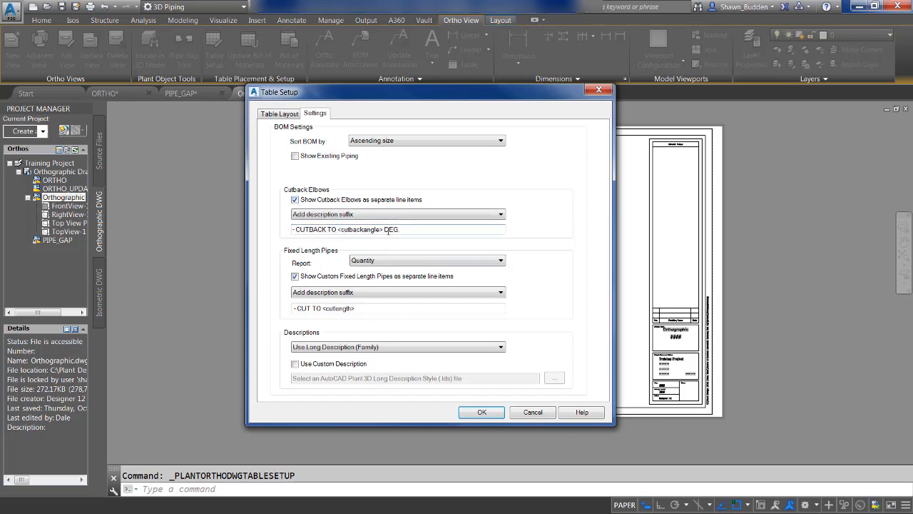
{"action": "left_click", "coordinate": [295, 201]}
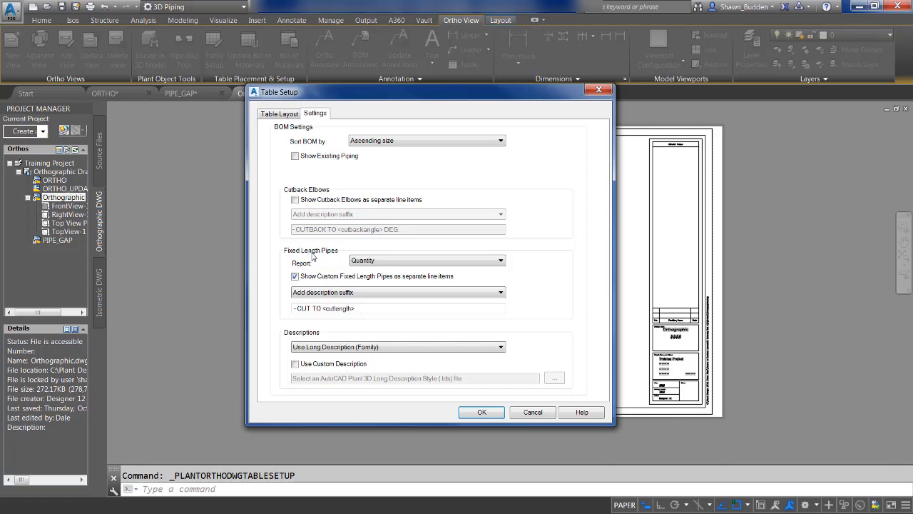
Step: Check the fixed length pipe report choices and the custom description option, and accept the table setup
{"action": "left_click", "coordinate": [400, 261]}
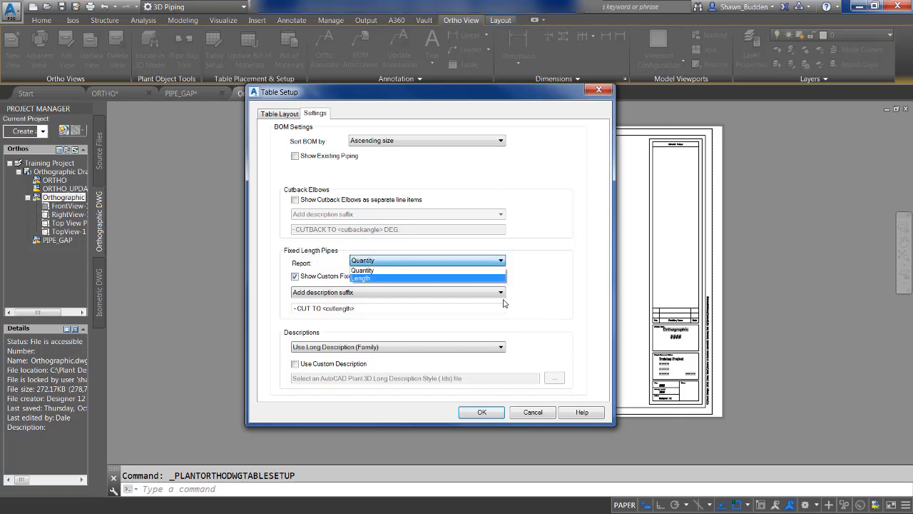
{"action": "left_click", "coordinate": [553, 339]}
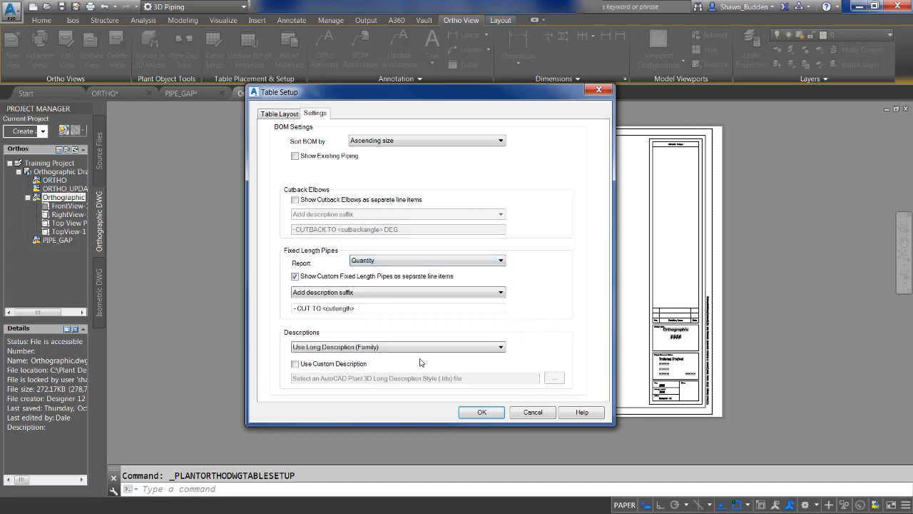
{"action": "left_click", "coordinate": [295, 365]}
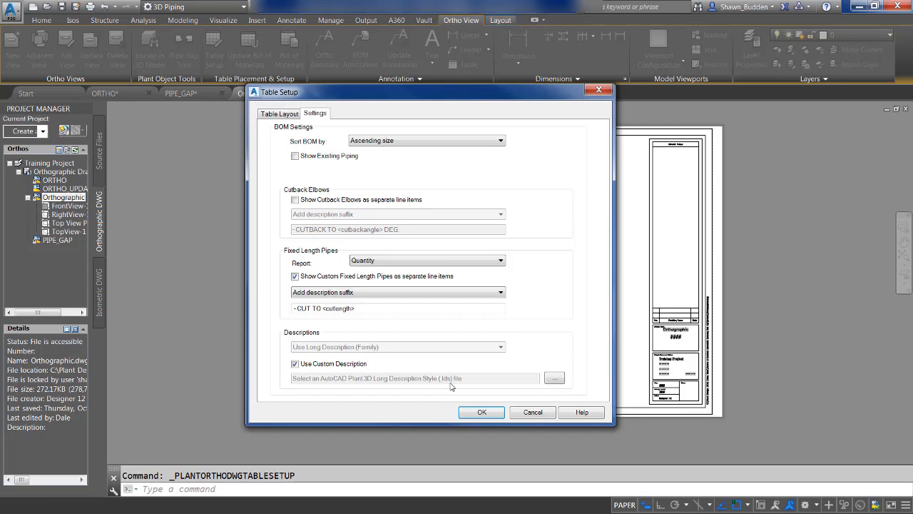
{"action": "left_click", "coordinate": [295, 364]}
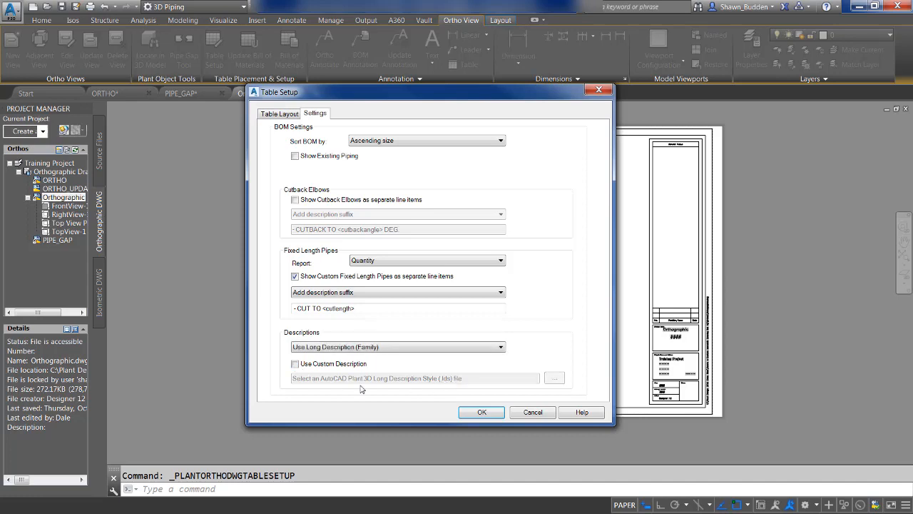
{"action": "left_click", "coordinate": [491, 413]}
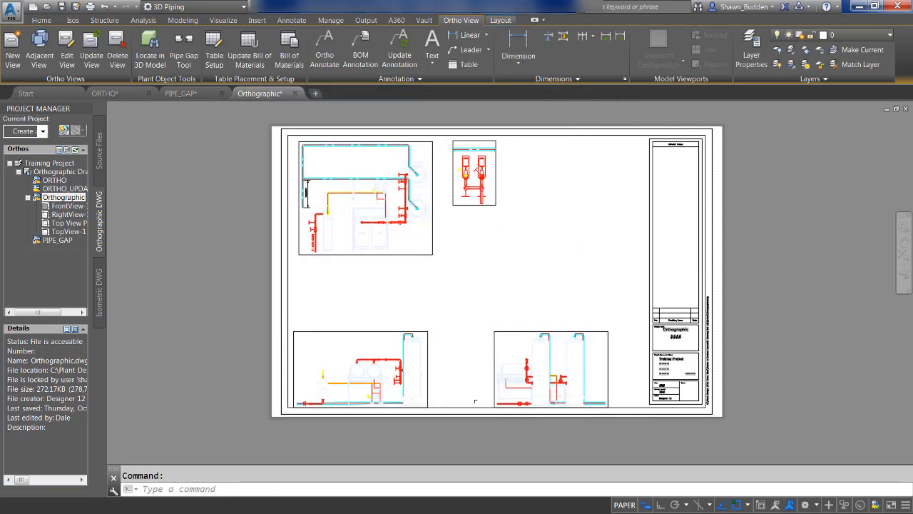
Step: Place a bill of materials for the large plan viewport in the title block area directly below the General Notes heading
{"action": "left_click", "coordinate": [295, 45]}
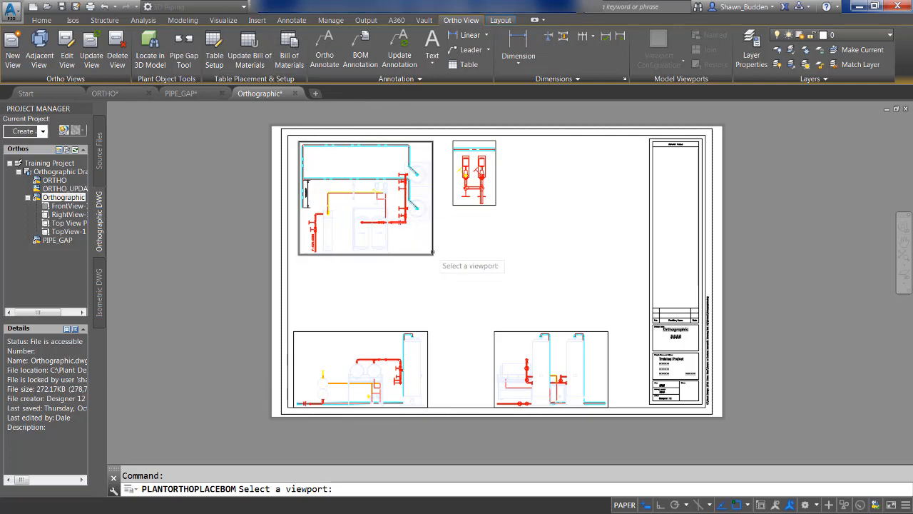
{"action": "left_click", "coordinate": [433, 251]}
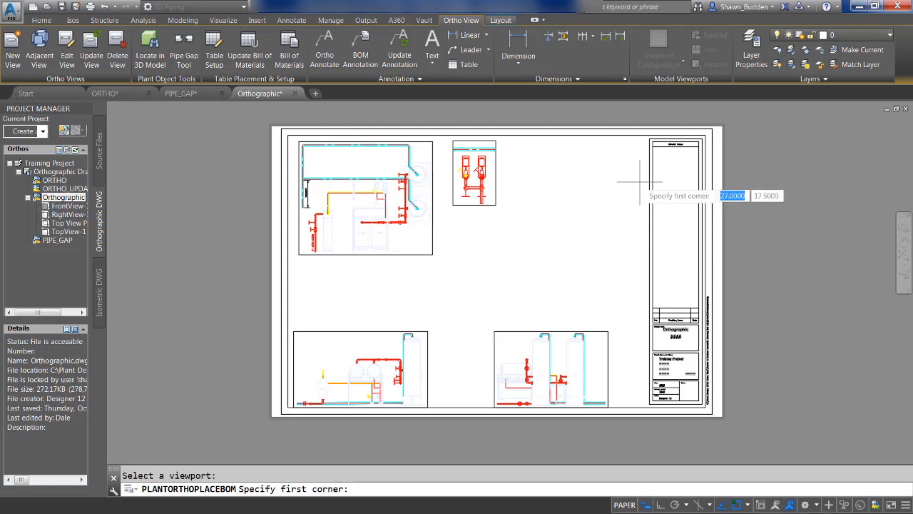
{"action": "scroll", "coordinate": [653, 141], "scroll_direction": "down", "scroll_amount": 2}
{"action": "scroll", "coordinate": [656, 141], "scroll_direction": "up", "scroll_amount": 5}
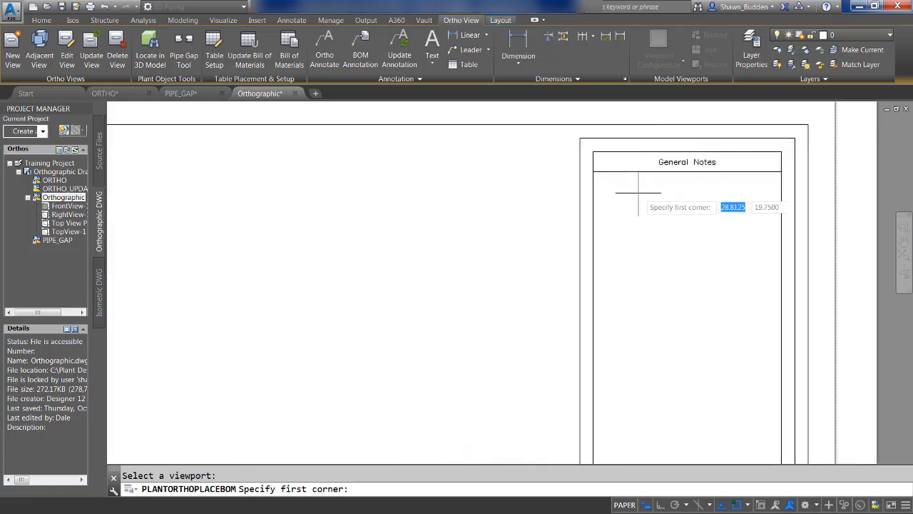
{"action": "left_click", "coordinate": [593, 172]}
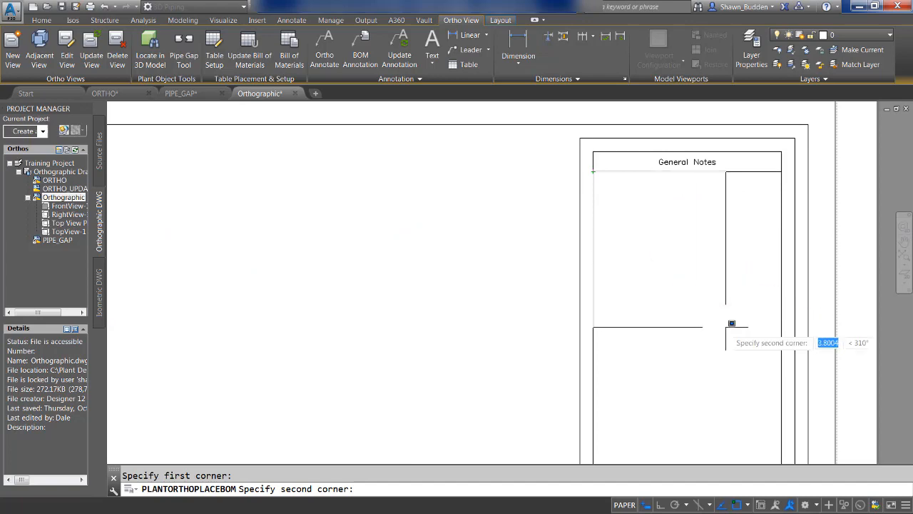
{"action": "left_click", "coordinate": [782, 376]}
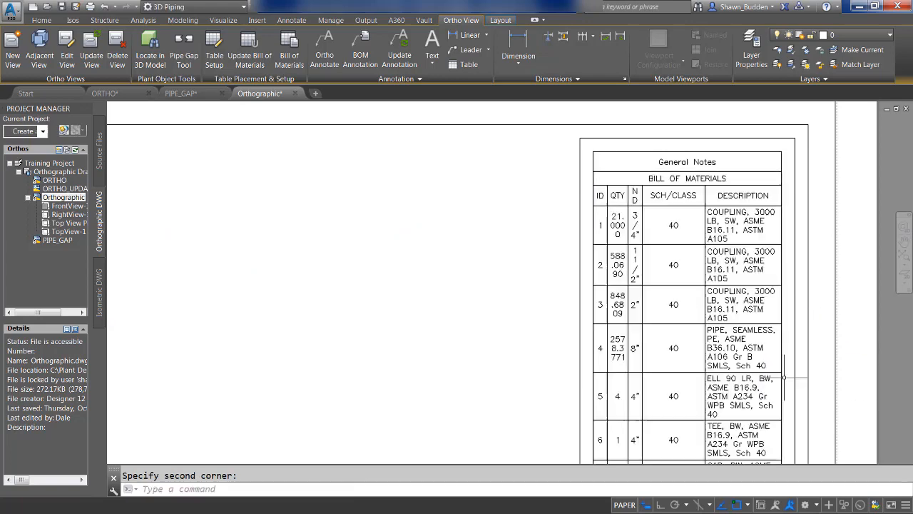
Step: Examine the placed bill of materials' rows and how the table fits on the sheet
{"action": "scroll", "coordinate": [782, 380], "scroll_direction": "down", "scroll_amount": 2}
{"action": "scroll", "coordinate": [792, 381], "scroll_direction": "down", "scroll_amount": 1}
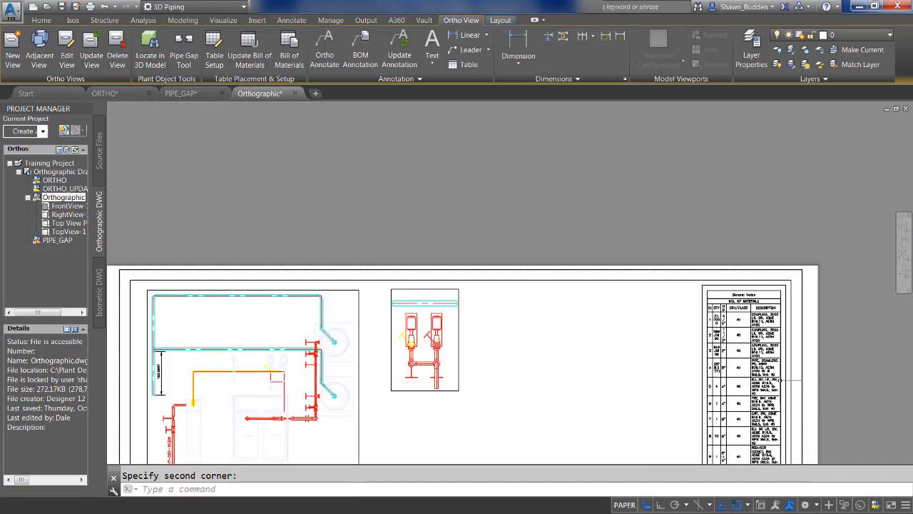
{"action": "scroll", "coordinate": [685, 299], "scroll_direction": "down", "scroll_amount": 1}
{"action": "scroll", "coordinate": [620, 278], "scroll_direction": "up", "scroll_amount": 6}
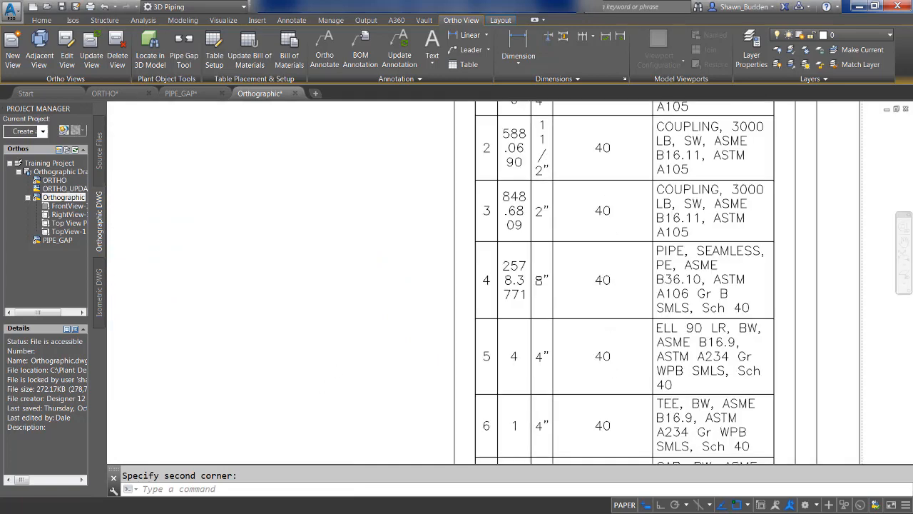
{"action": "scroll", "coordinate": [271, 350], "scroll_direction": "up", "scroll_amount": 1}
{"action": "scroll", "coordinate": [272, 352], "scroll_direction": "down", "scroll_amount": 5}
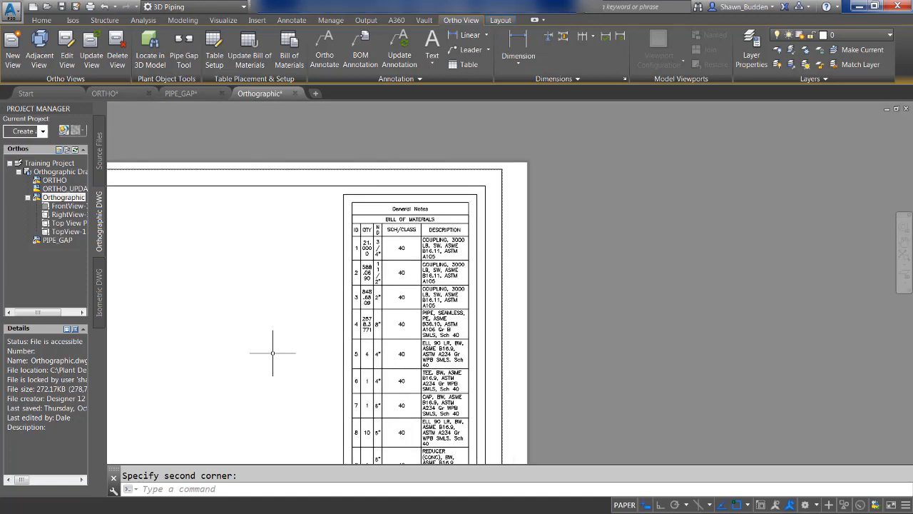
{"action": "middle_click_drag", "start_coordinate": [272, 353], "coordinate": [590, 248]}
{"action": "scroll", "coordinate": [390, 306], "scroll_direction": "down", "scroll_amount": 2}
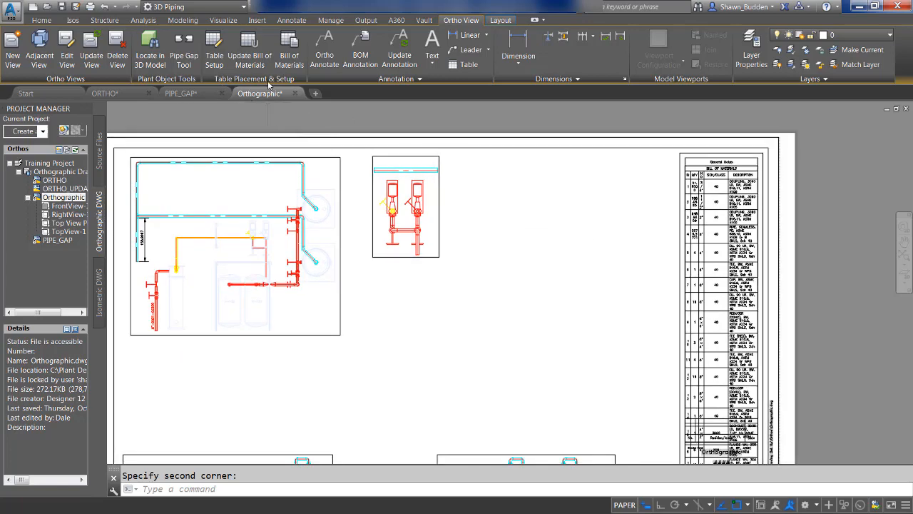
Step: Update the bill of materials on the sheet and inspect its entries
{"action": "left_click", "coordinate": [256, 43]}
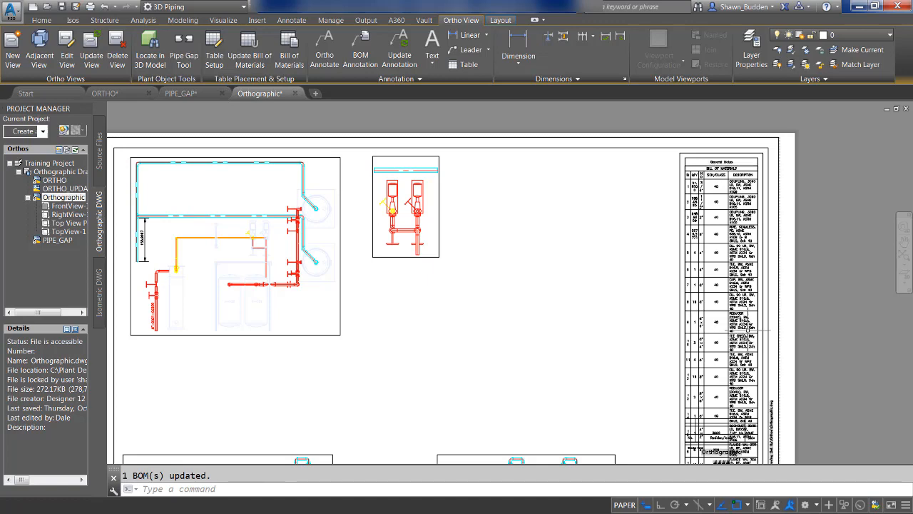
{"action": "scroll", "coordinate": [748, 330], "scroll_direction": "up", "scroll_amount": 5}
{"action": "scroll", "coordinate": [713, 378], "scroll_direction": "up", "scroll_amount": 4}
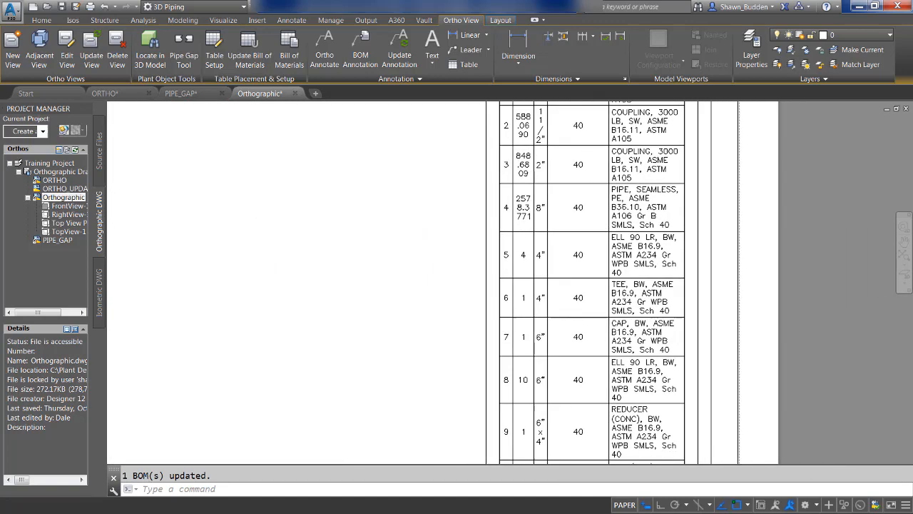
{"action": "scroll", "coordinate": [660, 321], "scroll_direction": "down", "scroll_amount": 5}
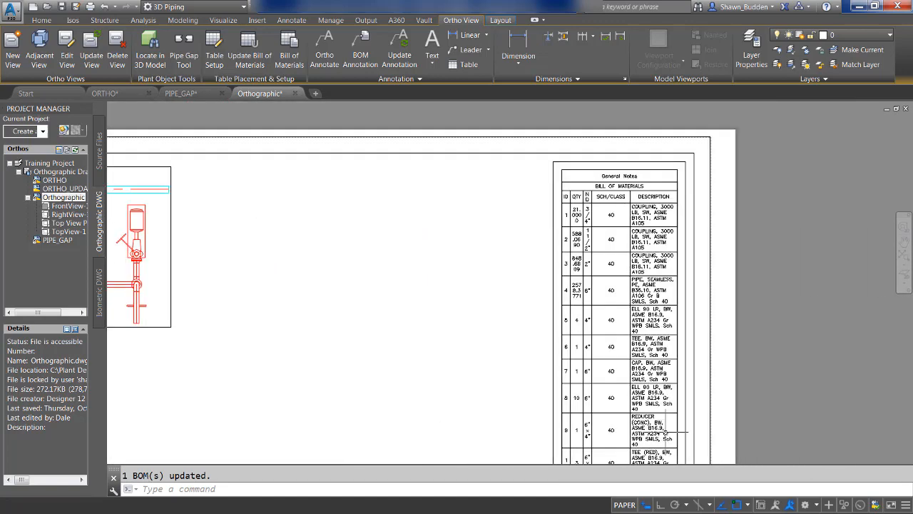
{"action": "scroll", "coordinate": [654, 182], "scroll_direction": "up", "scroll_amount": 3}
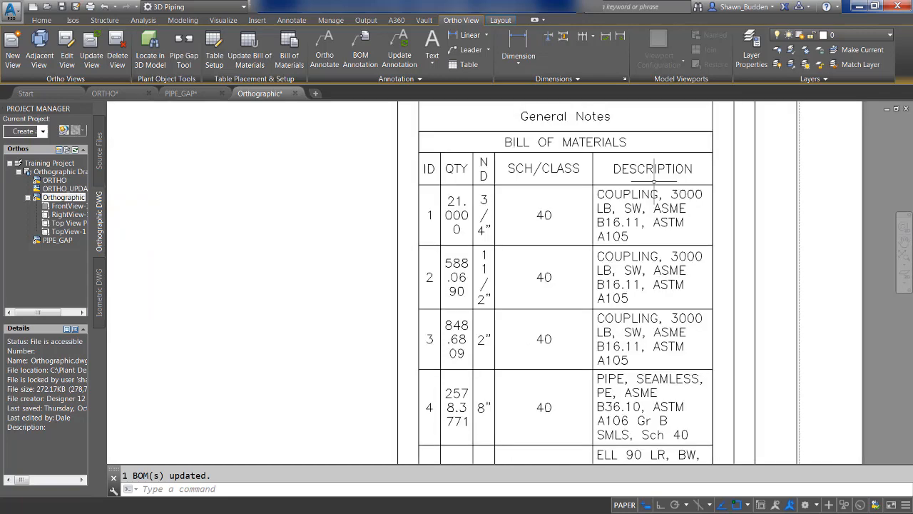